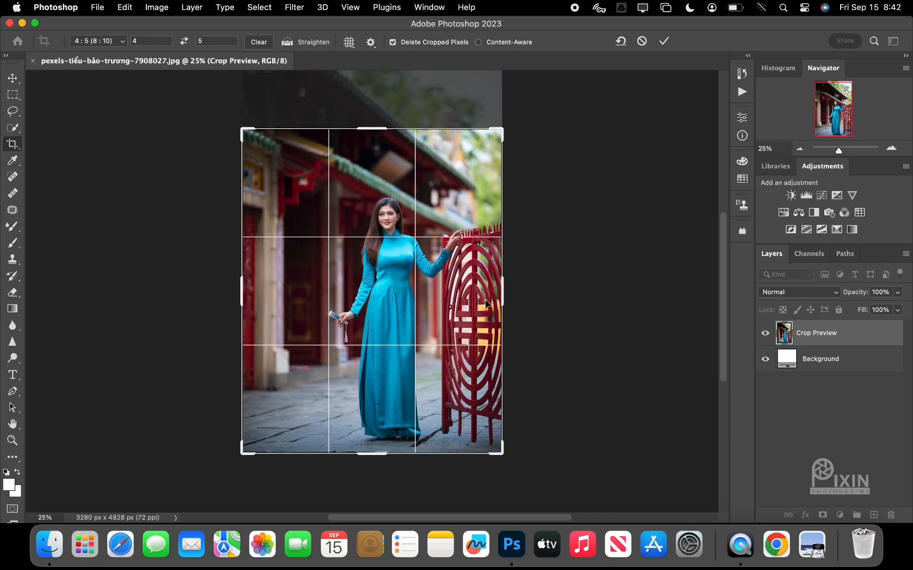
- Extend the 4:5 crop past the photo's right and lower edges and apply it with Content-Aware filling enabled
left_click_drag(381, 248, 381, 258)
left_click_drag(502, 289, 524, 290)
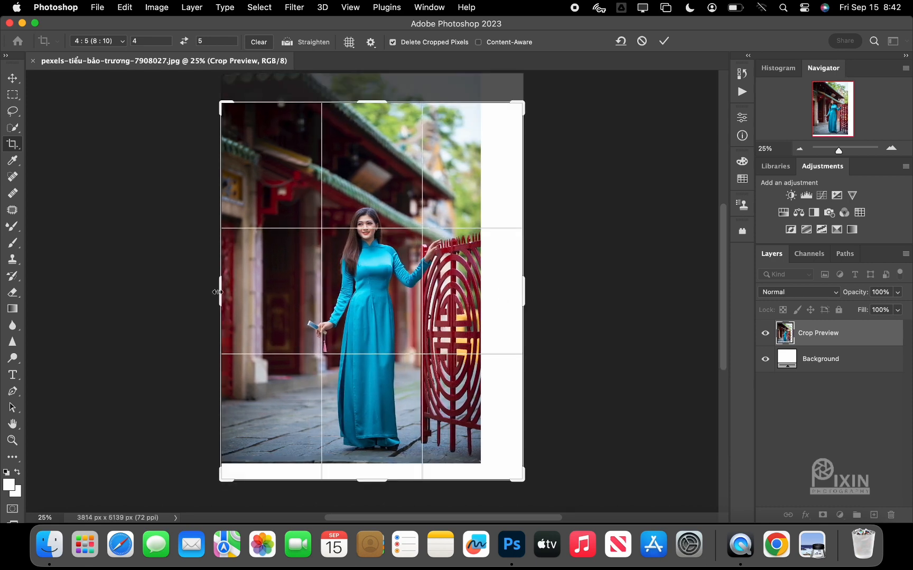
left_click_drag(218, 291, 211, 288)
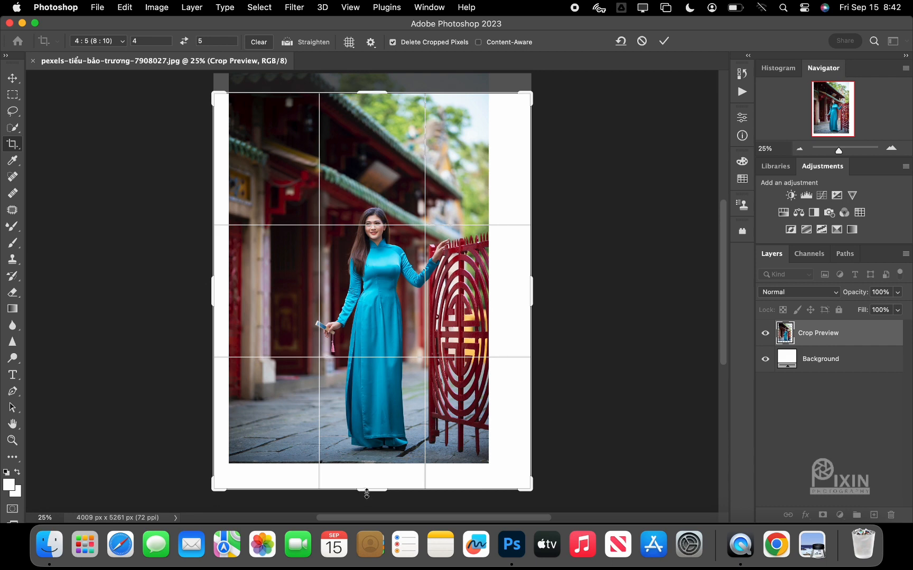
left_click_drag(367, 494, 365, 484)
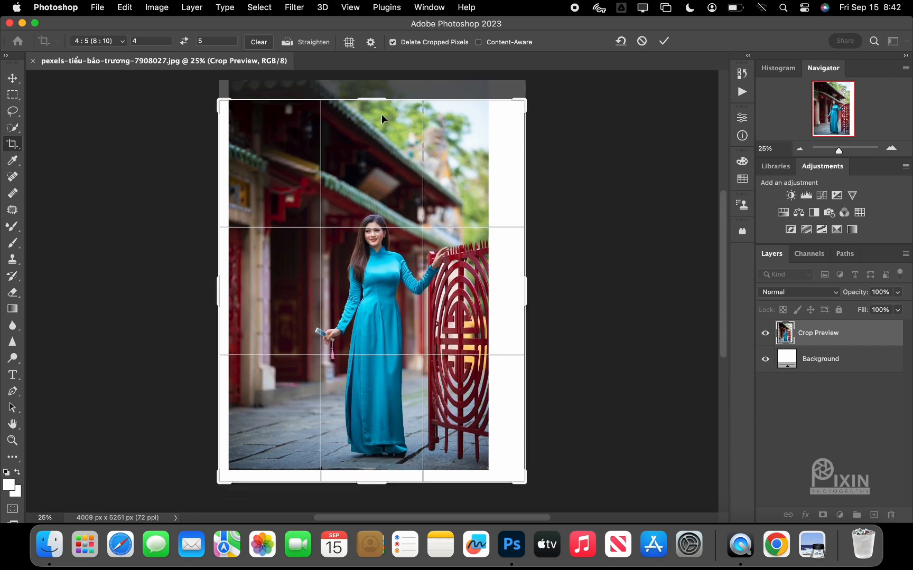
mouse_move(372, 99)
left_mouse_down()
mouse_move(373, 80)
mouse_move(373, 108)
left_mouse_up()
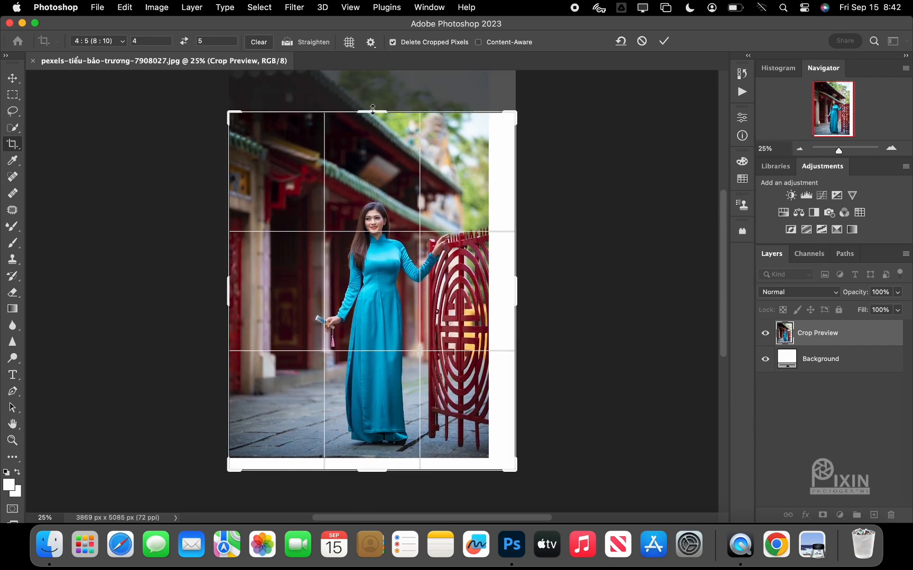
left_click(478, 42)
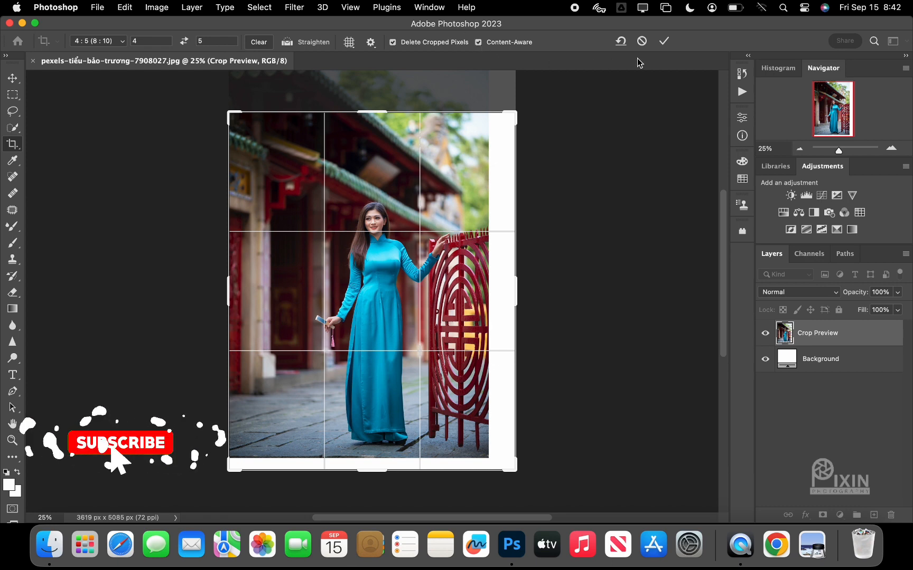
left_click(663, 41)
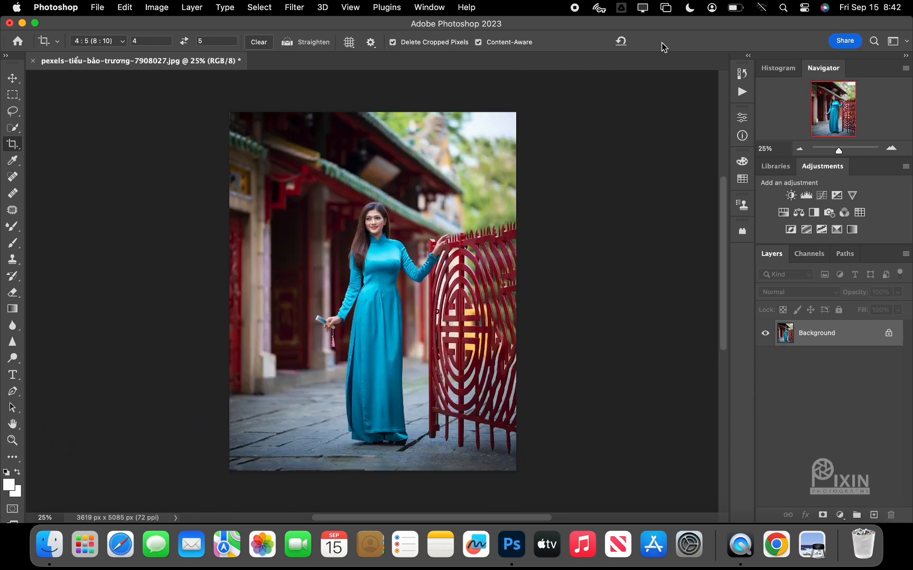
- Crop the photo tighter at 4:5 around the woman and the gate, to about 3239 x 4048 px
left_click(384, 171)
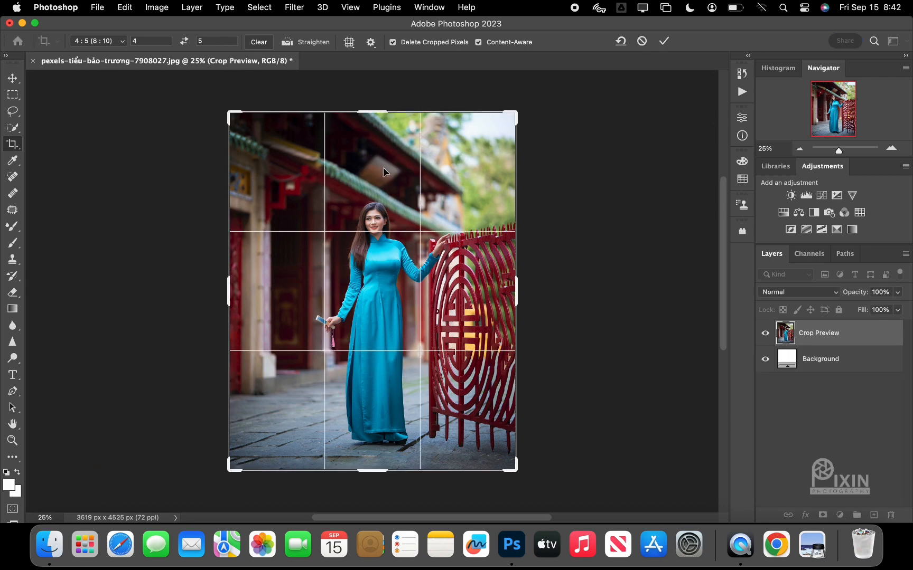
left_click_drag(369, 111, 364, 127)
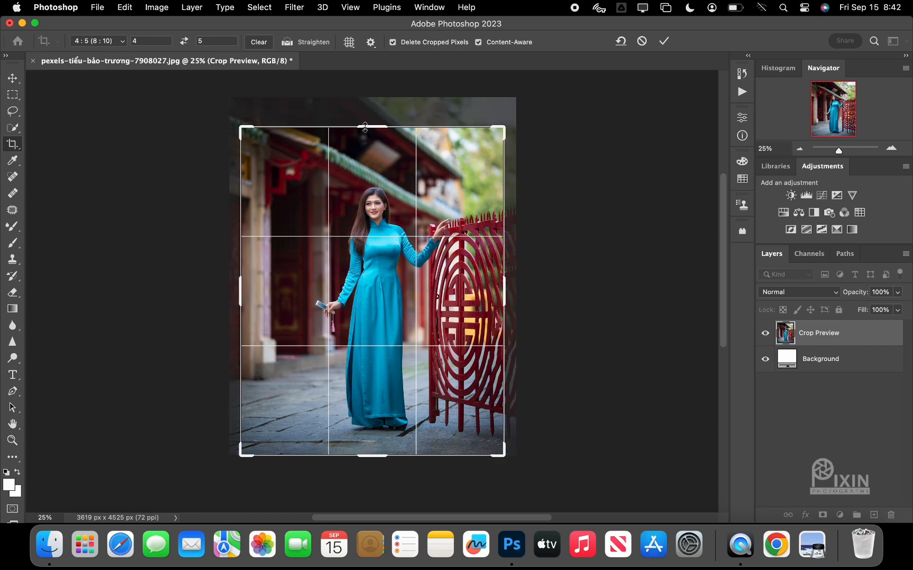
left_click_drag(372, 447, 371, 450)
key("Return")
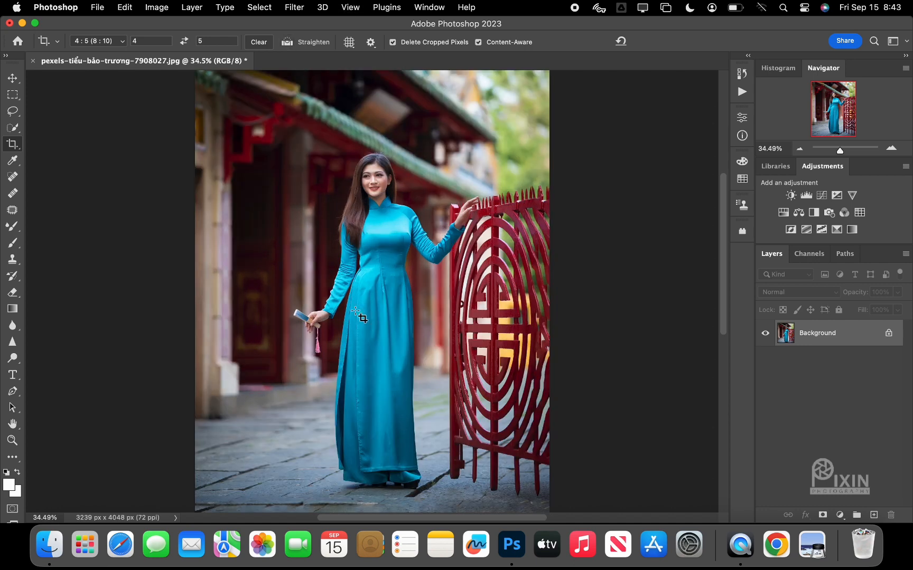
- Place the photo ending in 7908026 from Finder as a new layer, shifted right to about X 1939.75 px
key("v")
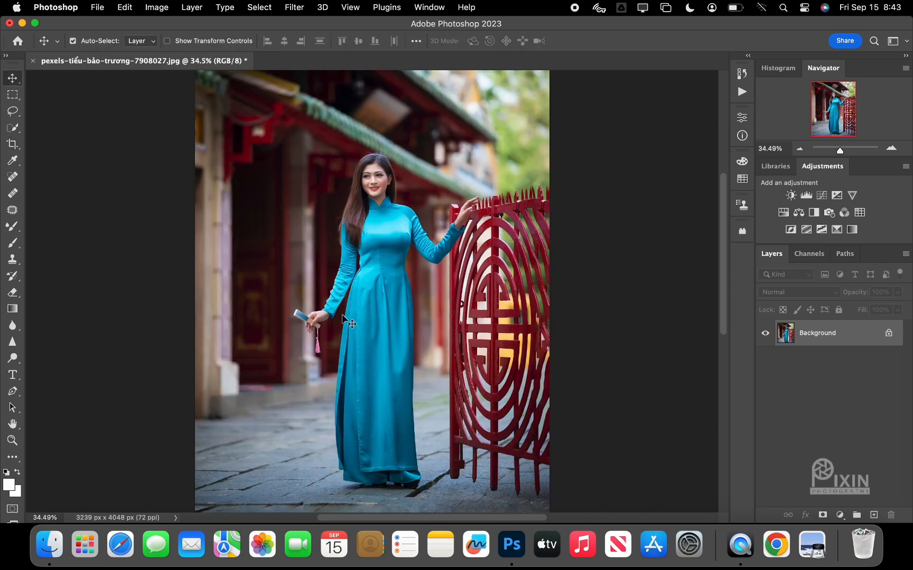
left_click(53, 546)
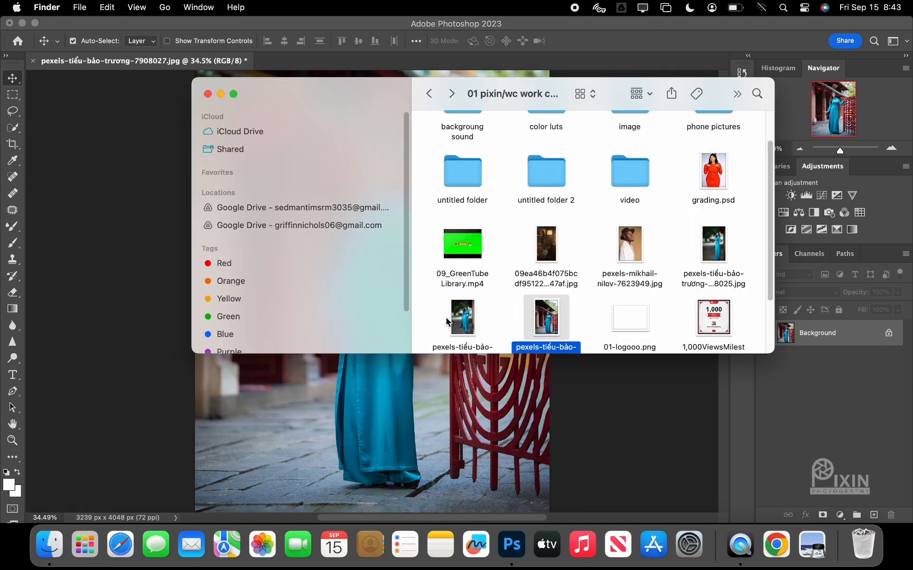
left_click_drag(457, 320, 348, 380)
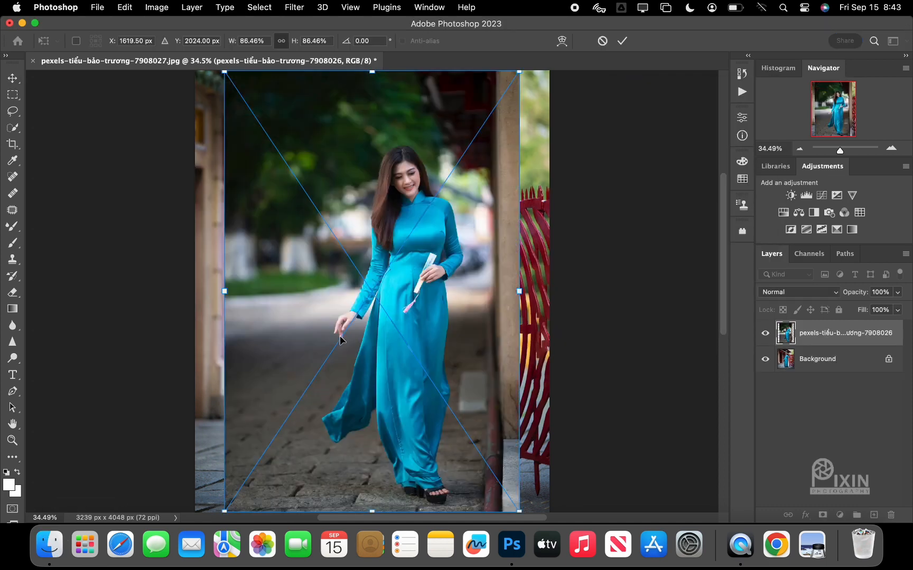
left_click_drag(334, 339, 372, 338)
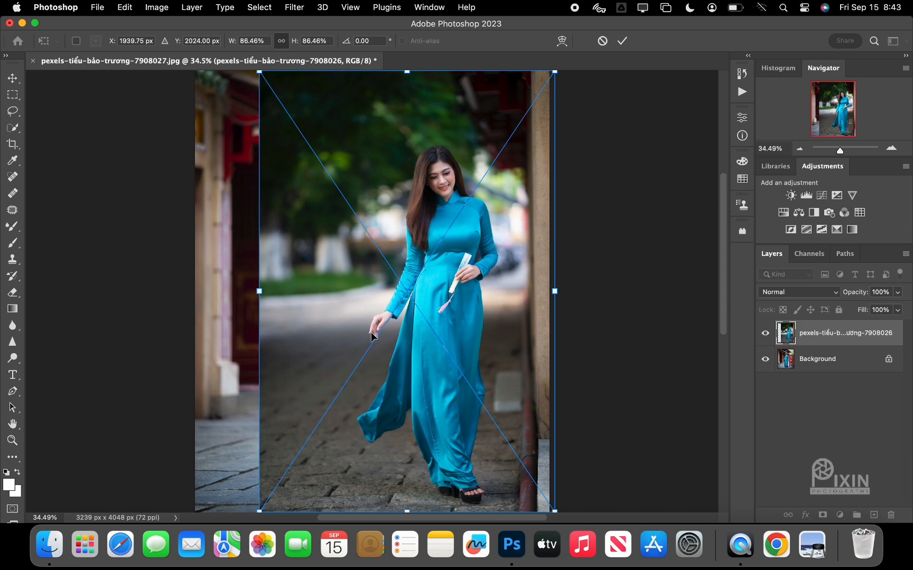
key("Return")
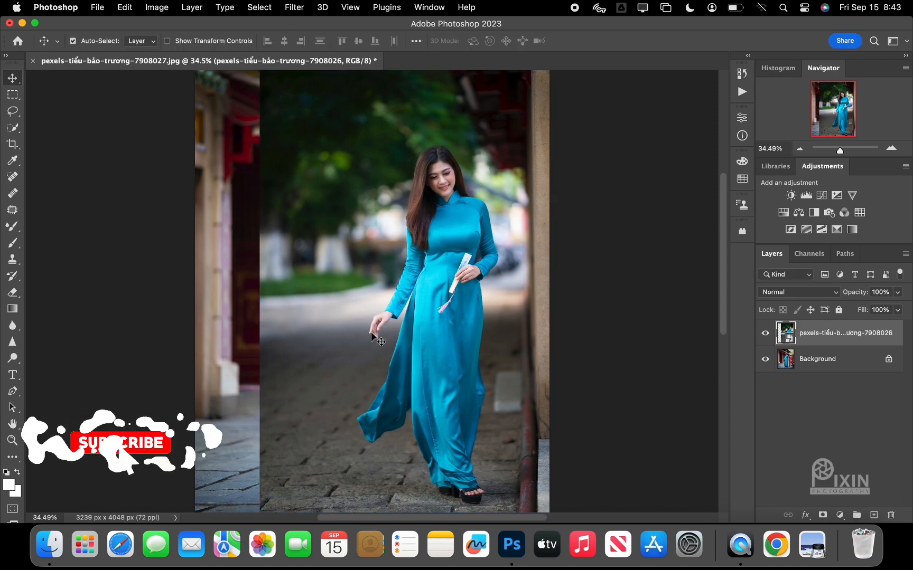
- Mask the 7908026 layer to its automatically selected subject and move the cut-out woman right, in front of the red gate
left_click(10, 129)
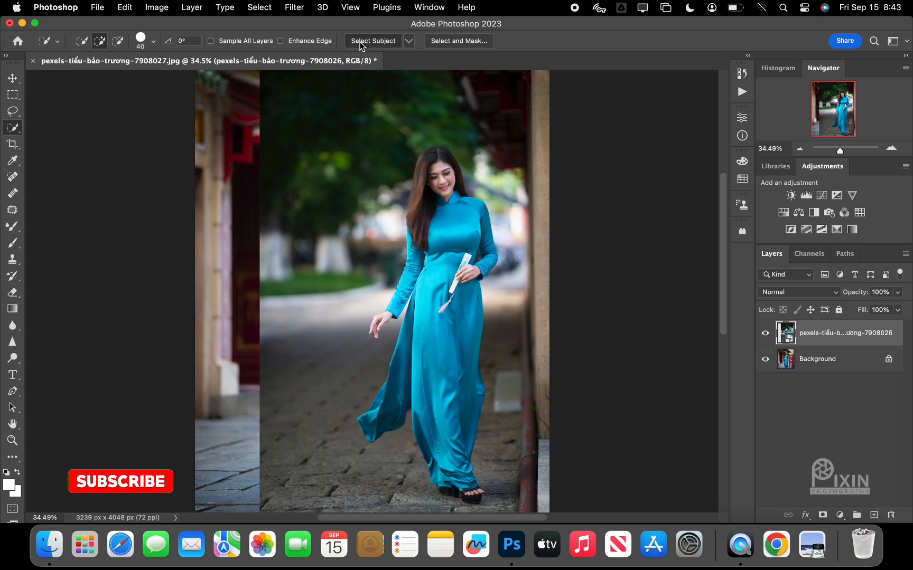
left_click(447, 41)
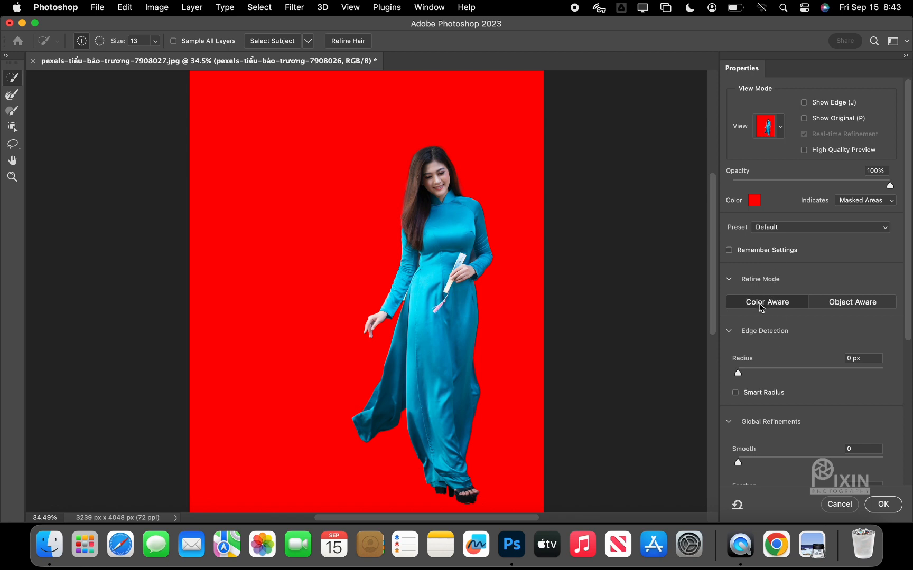
left_click(879, 506)
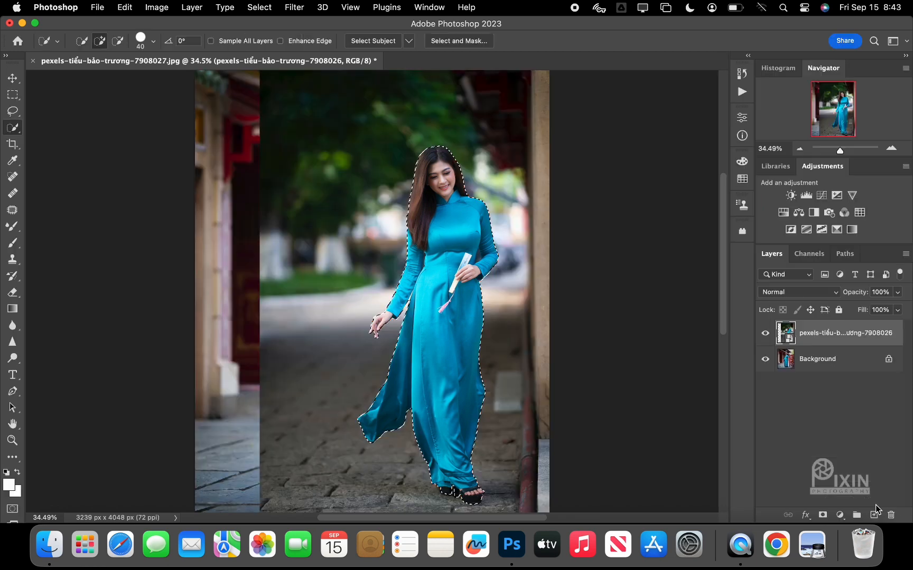
left_click(822, 515)
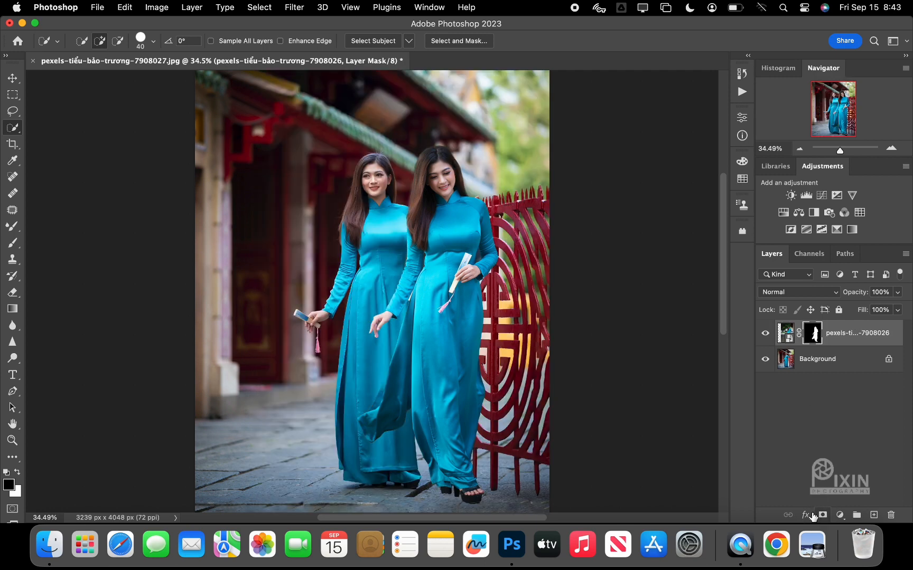
left_click(12, 78)
left_click_drag(440, 256, 497, 245)
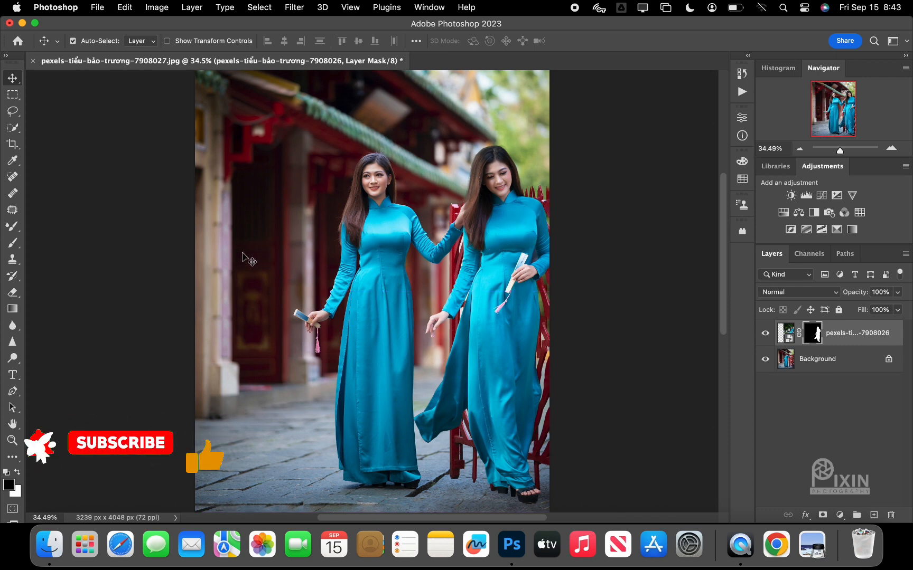
- Place the photo ending in 7908025 from Finder as a new layer centred on the canvas
left_click(47, 537)
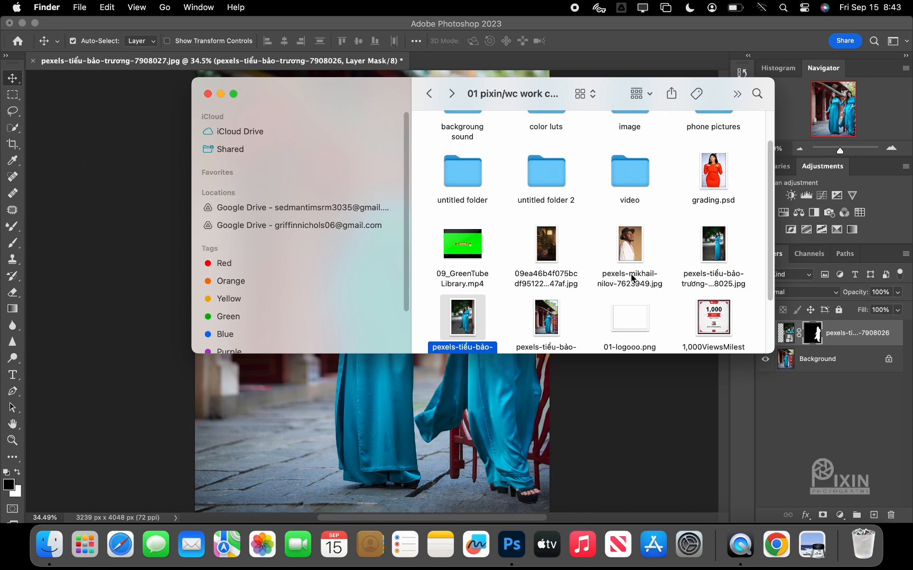
left_click_drag(710, 247, 344, 425)
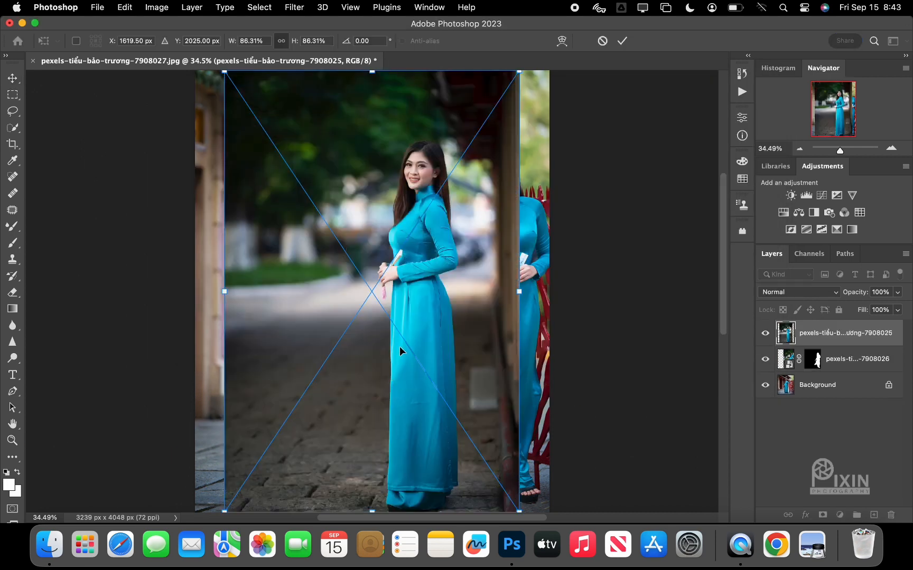
key("Return")
- Select the subject of the 7908025 layer, accept it in Select and Mask, and add a layer mask from the selection
left_click(9, 129)
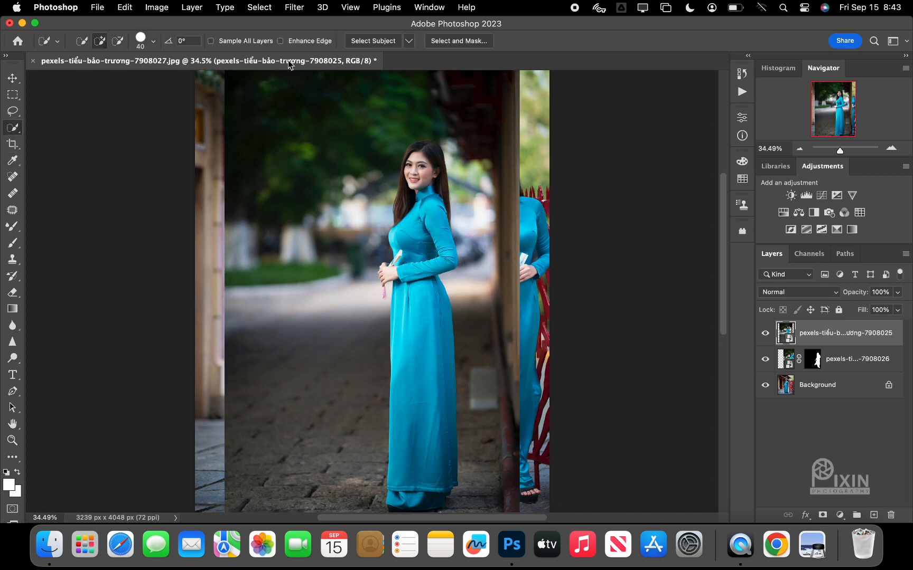
left_click(373, 42)
left_click(439, 42)
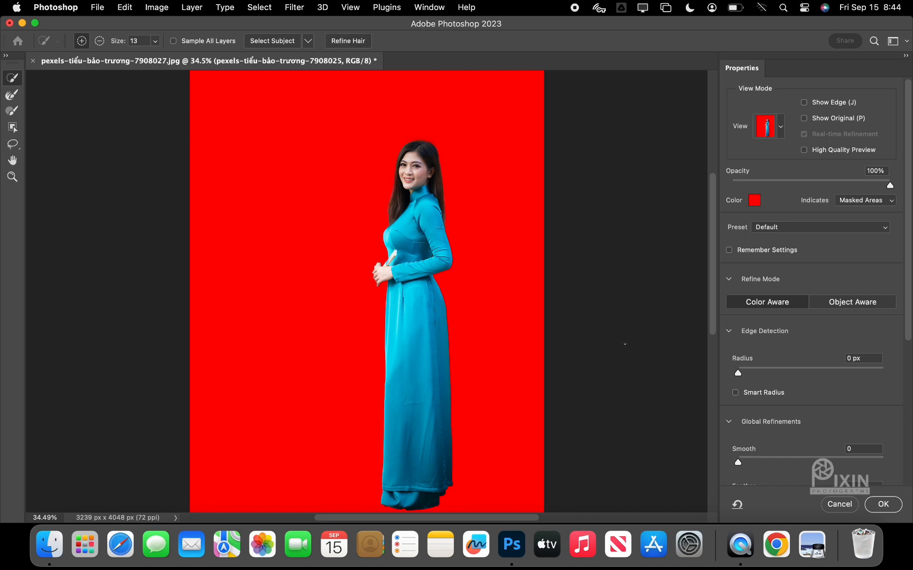
left_click(874, 506)
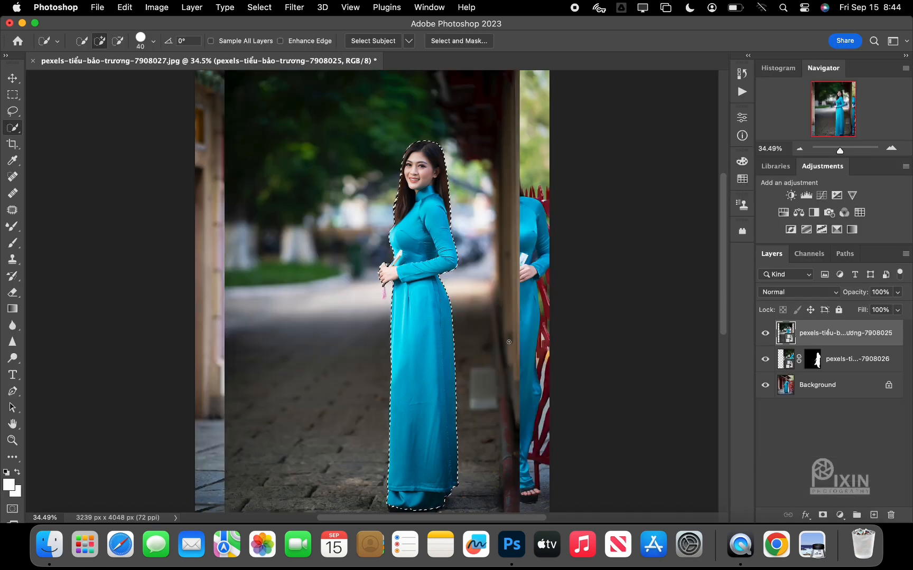
left_click(823, 515)
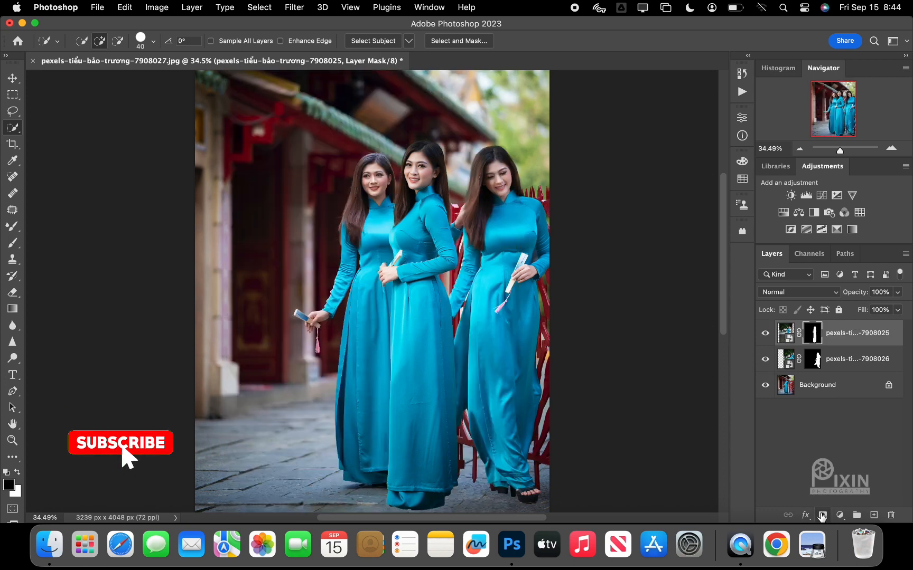
- Move the cut-out woman on the 7908025 layer to the left of the centre figure and scale her to 98.54%
key("v")
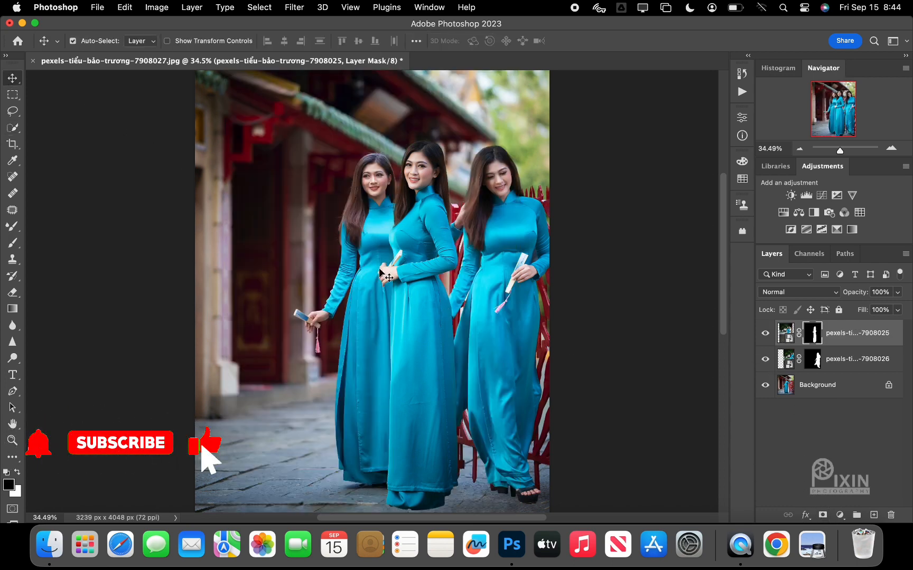
left_click_drag(424, 317, 258, 316)
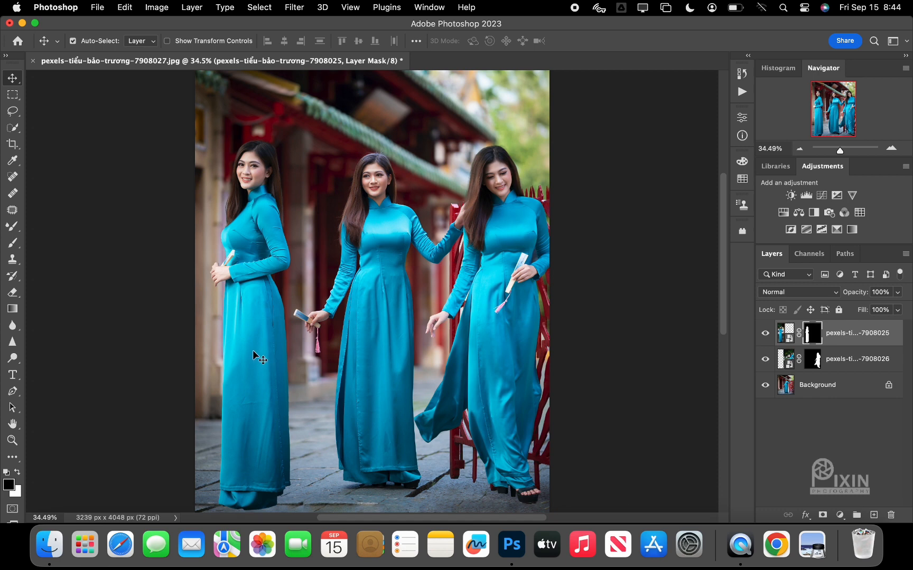
key("super+t")
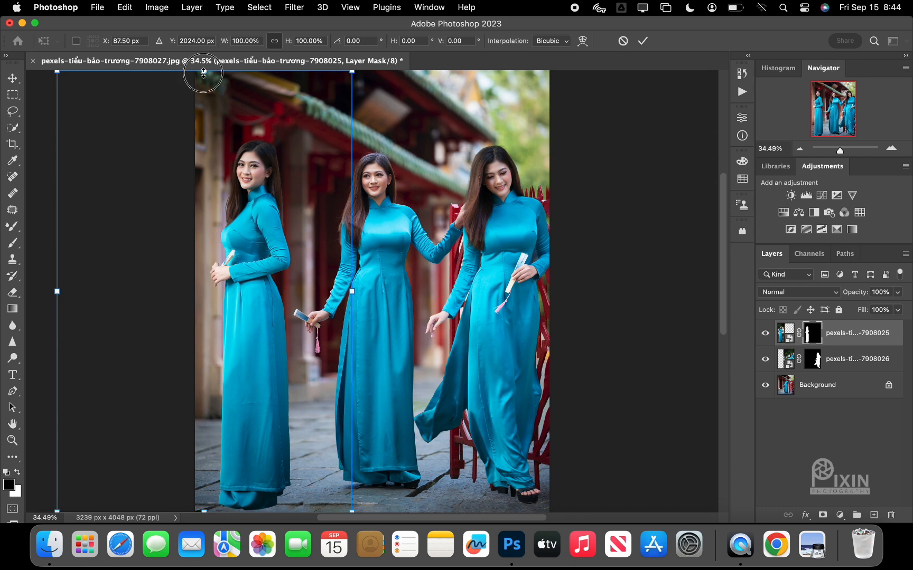
left_click_drag(202, 73, 202, 80)
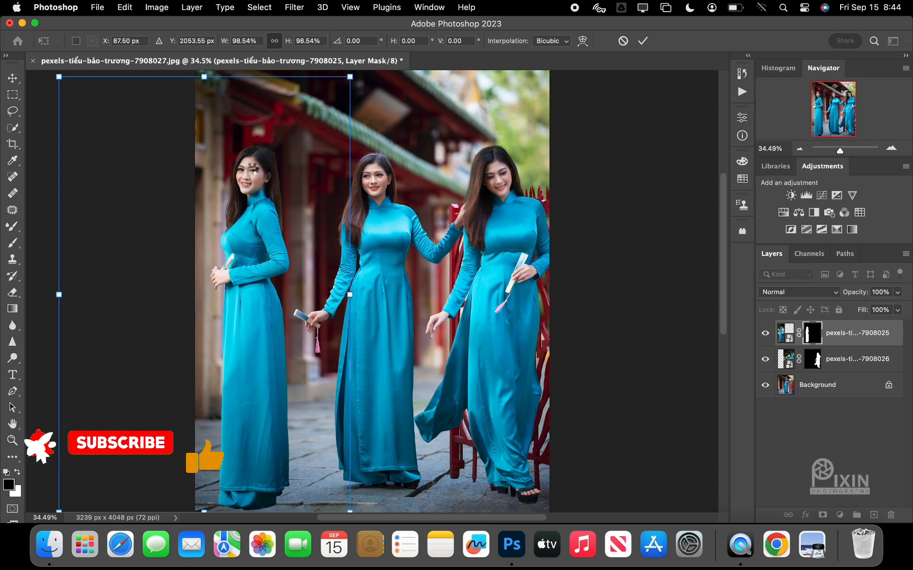
key("Return")
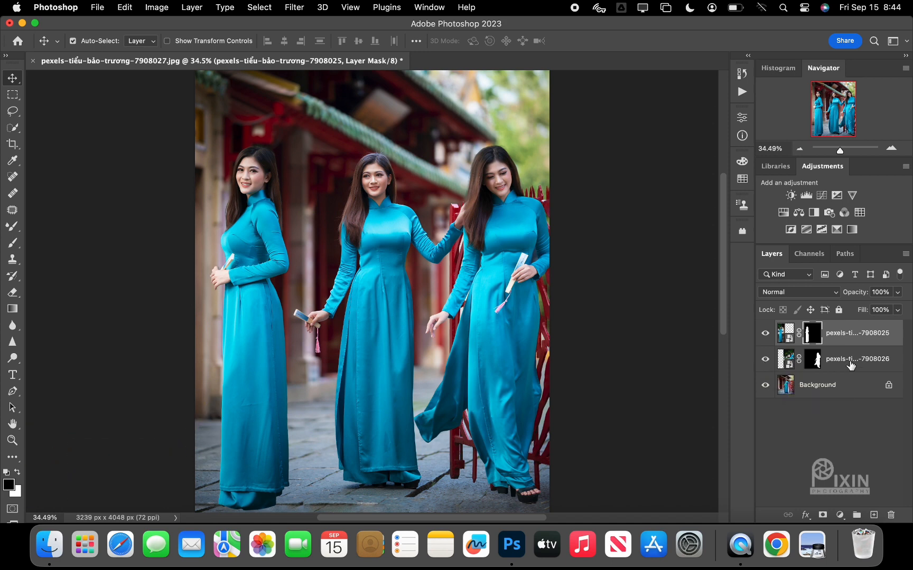
- Add a Hue/Saturation adjustment clipped to the 7908025 layer and set the hue of its Cyans, sampled from the dress, to -39
left_click(783, 212)
left_click(632, 340)
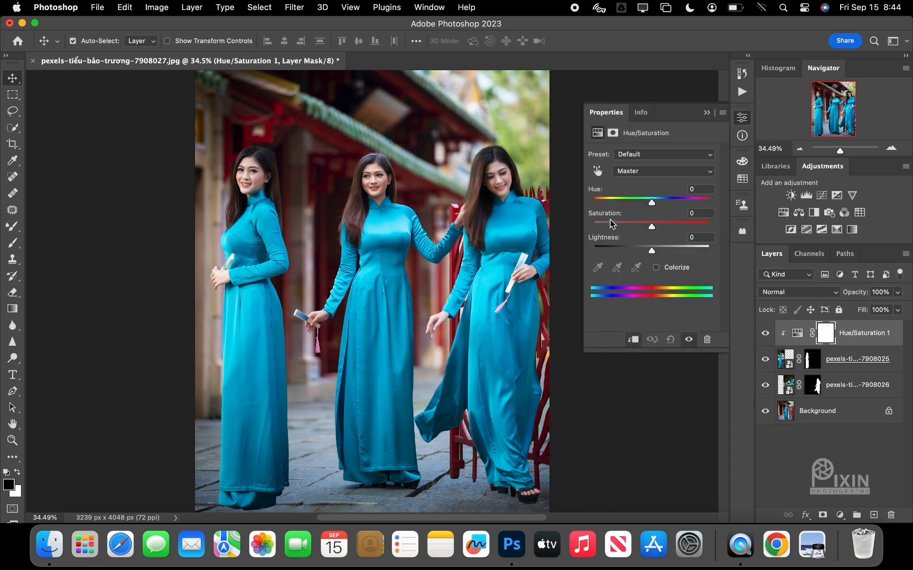
left_click(597, 171)
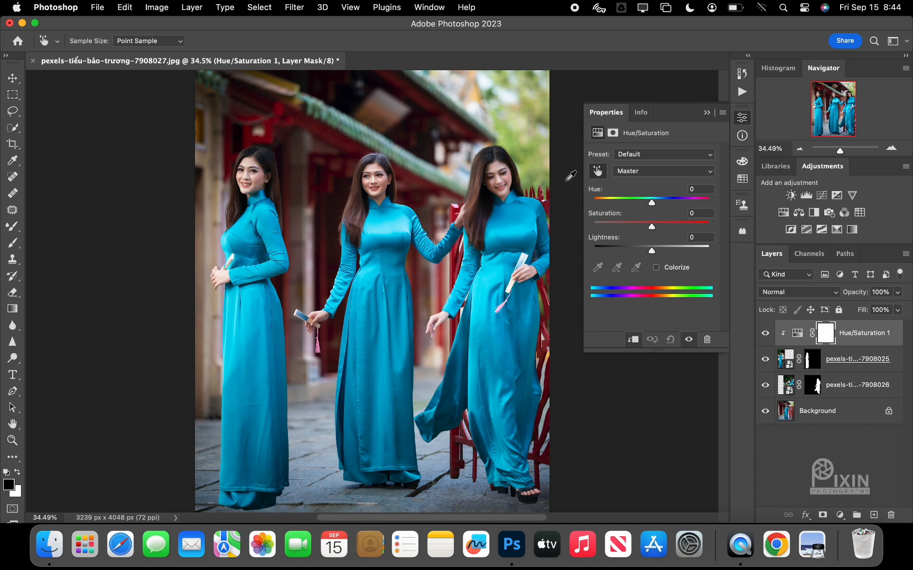
left_click(261, 313)
left_click_drag(654, 206, 629, 206)
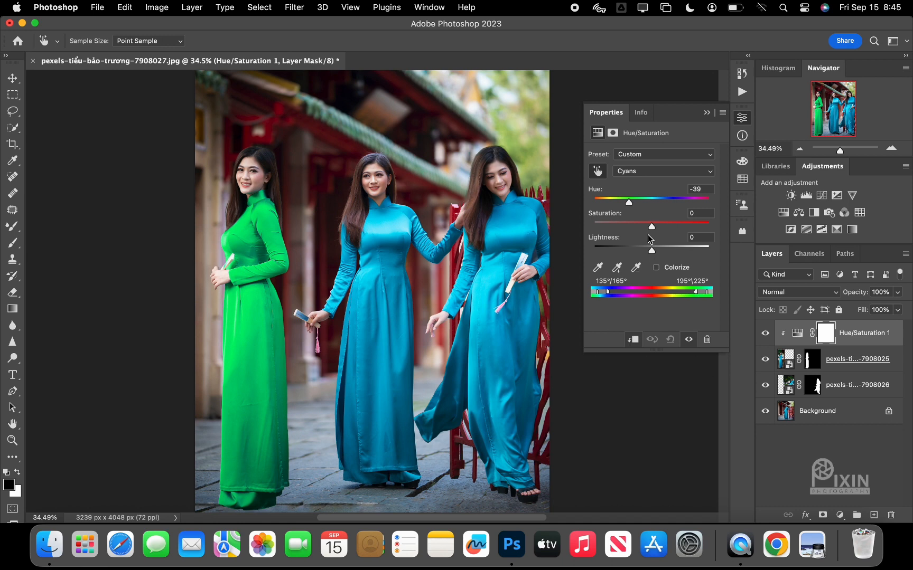
- Duplicate the Hue/Saturation 1 adjustment and clip the copy to the 7908025 layer
left_click(879, 341)
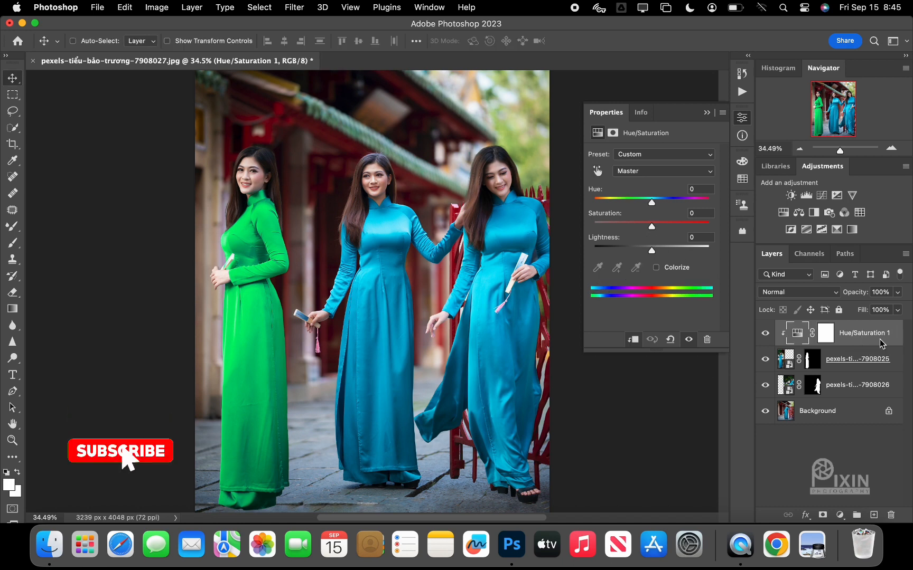
key("super+j")
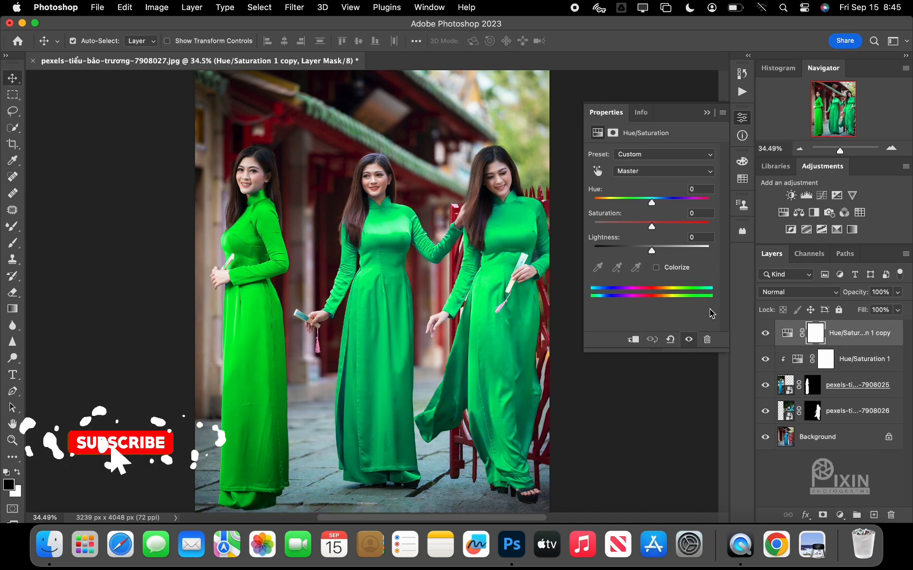
left_click(632, 340)
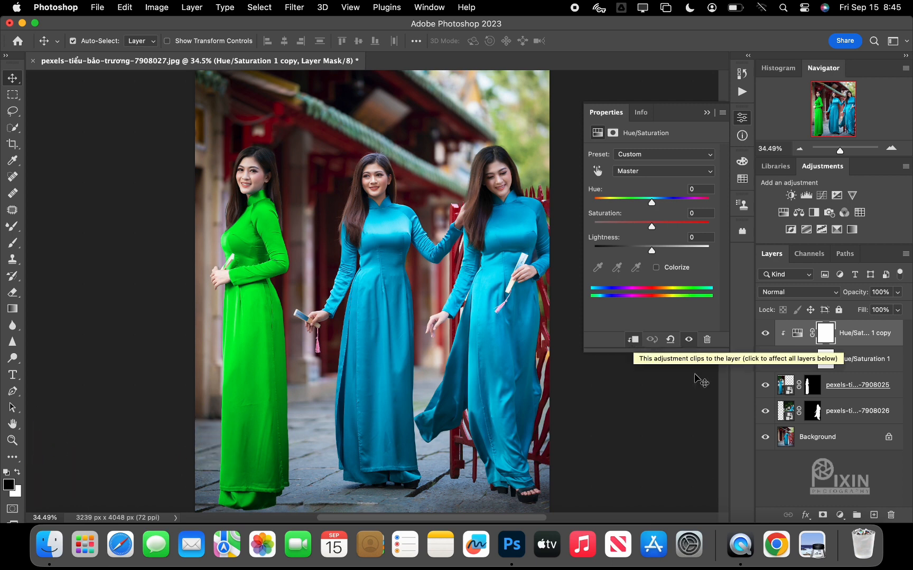
- Add a Hue/Saturation adjustment clipped to the 7908026 layer and set the hue of its Cyans, sampled from the dress, to +124
left_click(847, 410)
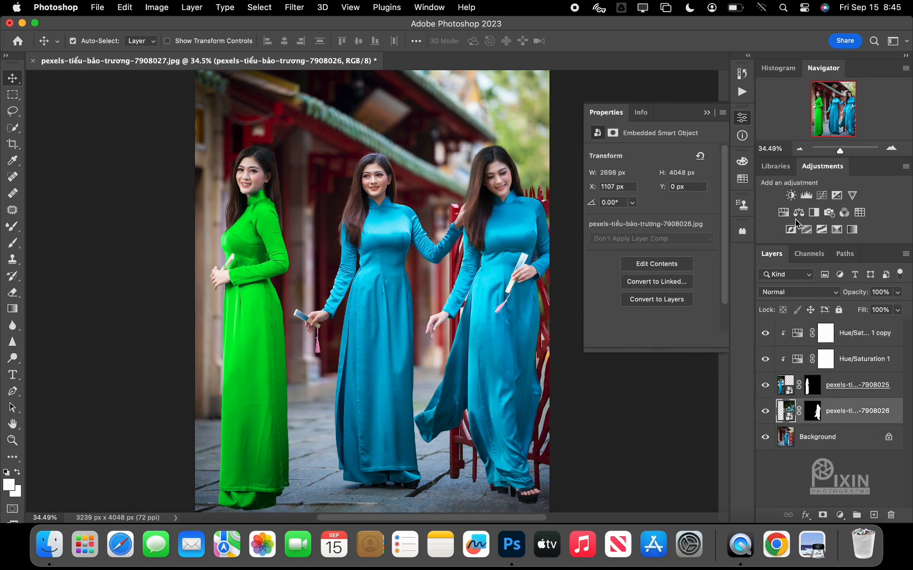
left_click(783, 212)
left_click(632, 339)
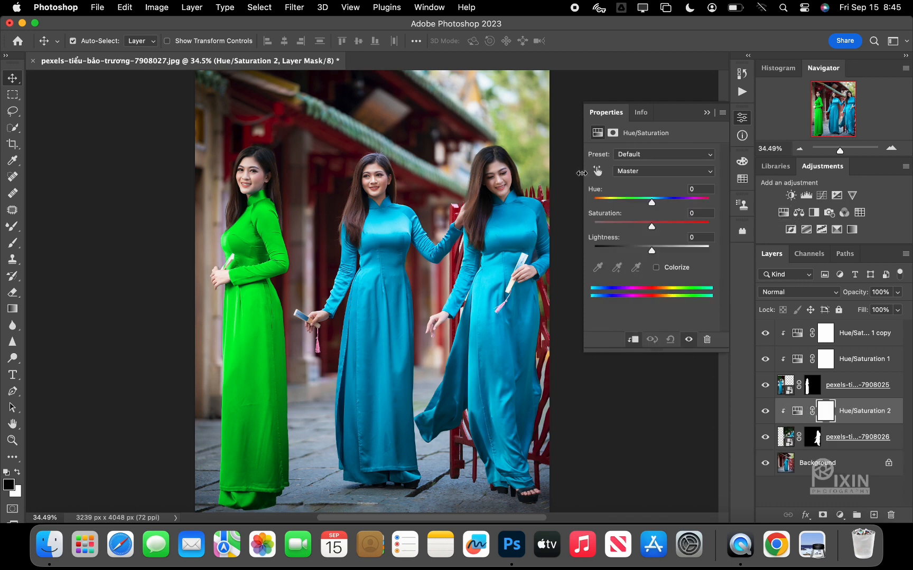
left_click(597, 171)
left_click(513, 221)
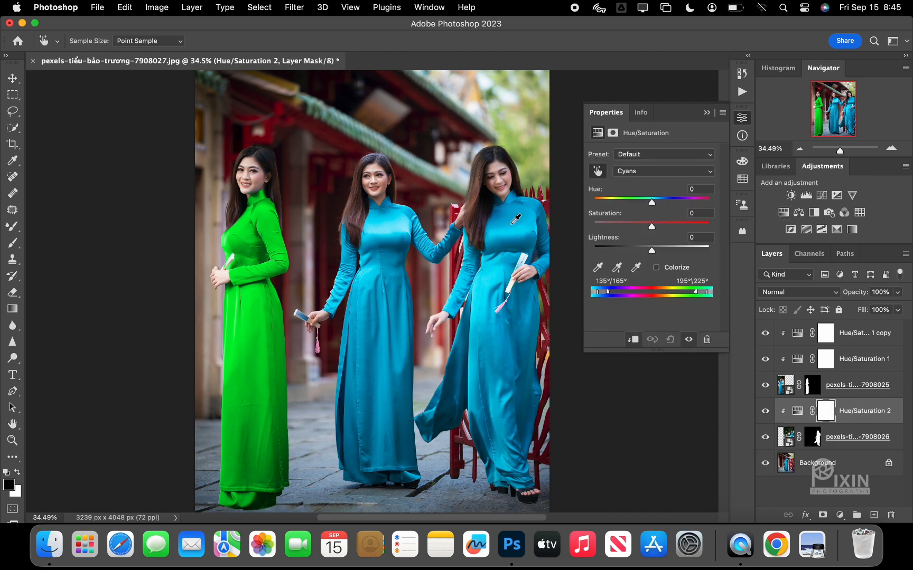
left_click_drag(652, 206, 694, 206)
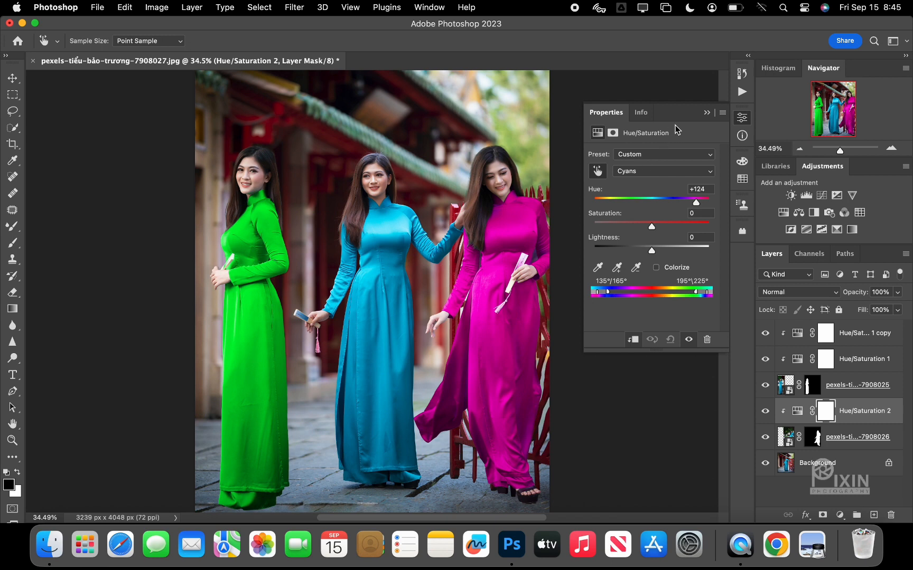
left_click(706, 113)
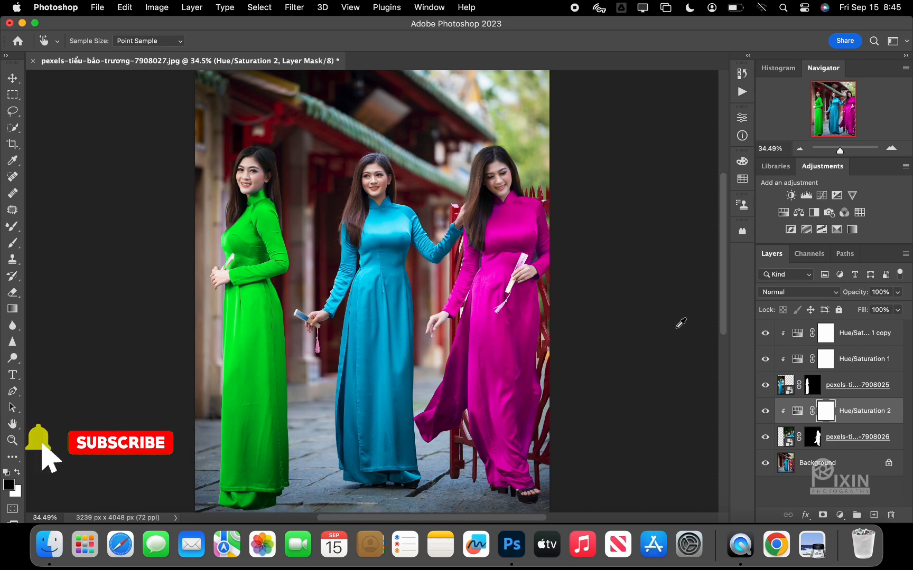
- Group all layers above the Background and toggle the group's visibility to compare the composite with the original photo
left_click(862, 341)
key("v")
left_click(848, 446, "shift")
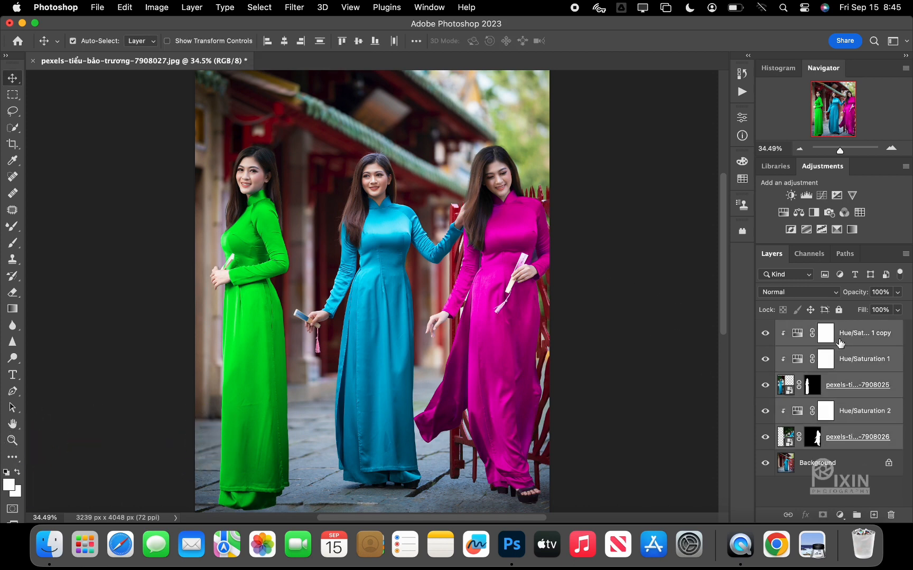
left_click_drag(841, 342, 858, 518)
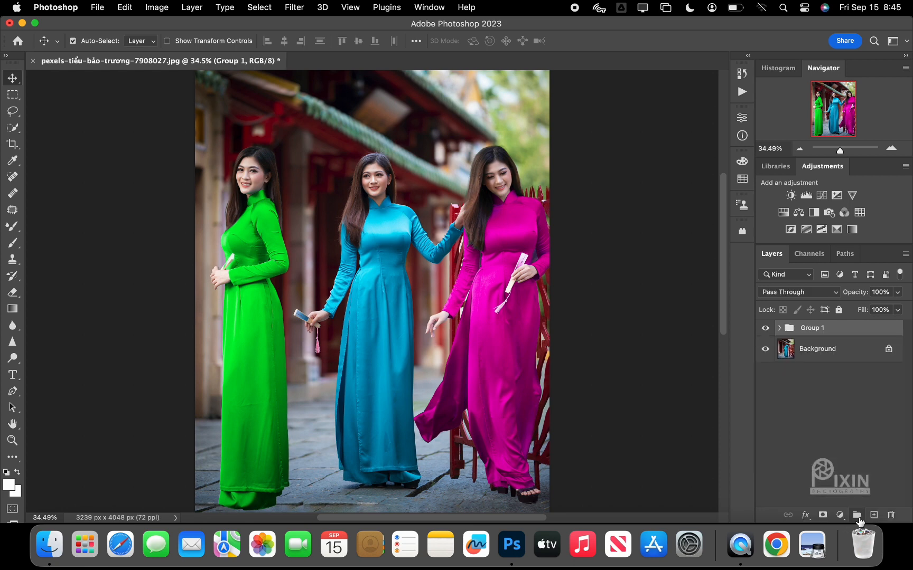
left_click(767, 329)
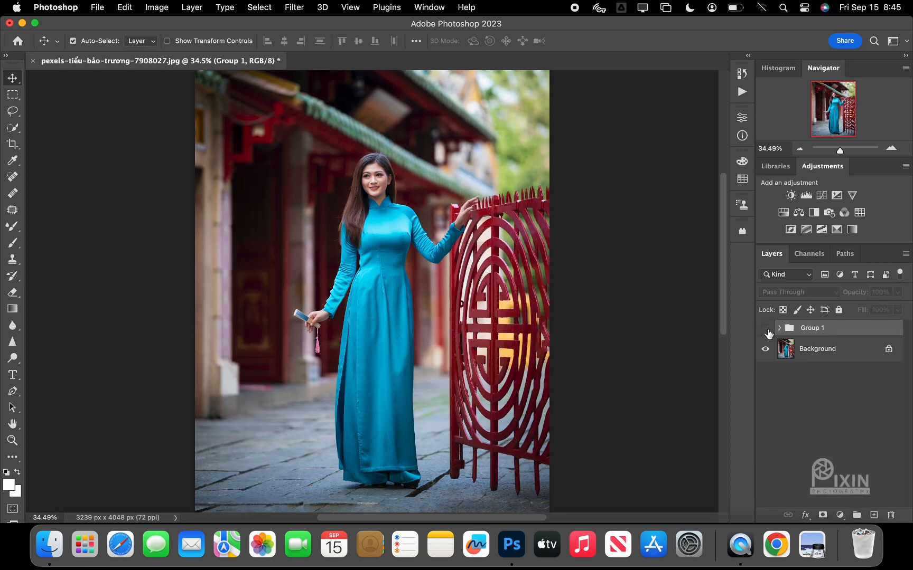
left_click(767, 329)
left_click(766, 329)
left_click(767, 329)
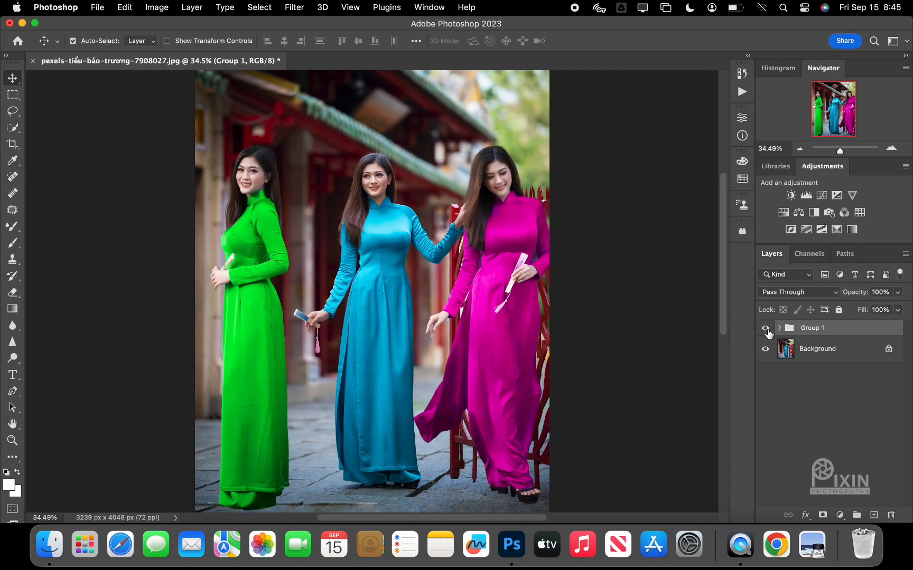